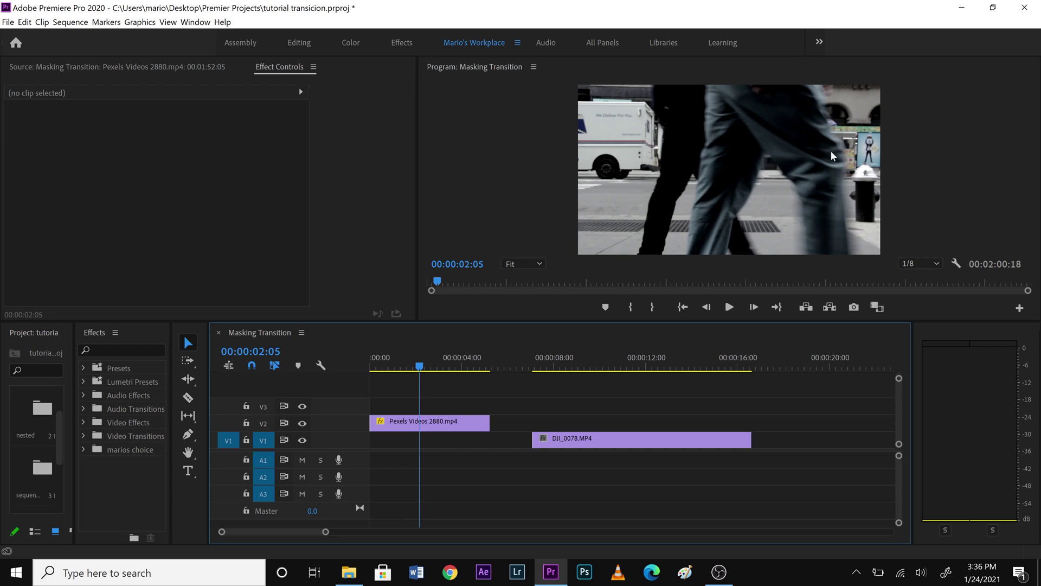
Review the passing pedestrian around 00:00:02:03 in the Pexels clip and play part of the DJI_0078.MP4 clip
mouse_move(421, 369)
left_mouse_down()
mouse_move(402, 369)
mouse_move(417, 370)
left_mouse_up()
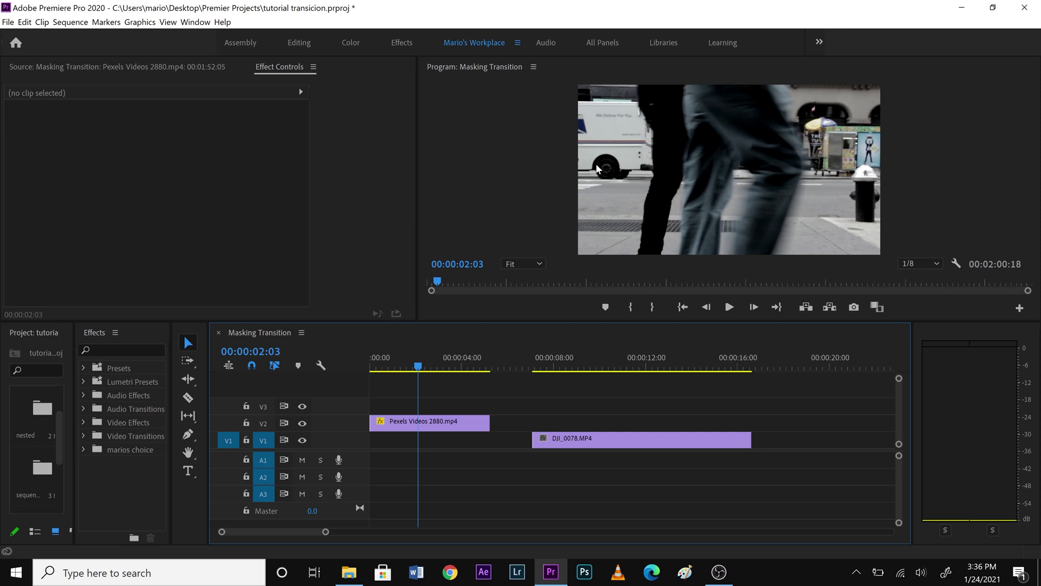
left_click(539, 370)
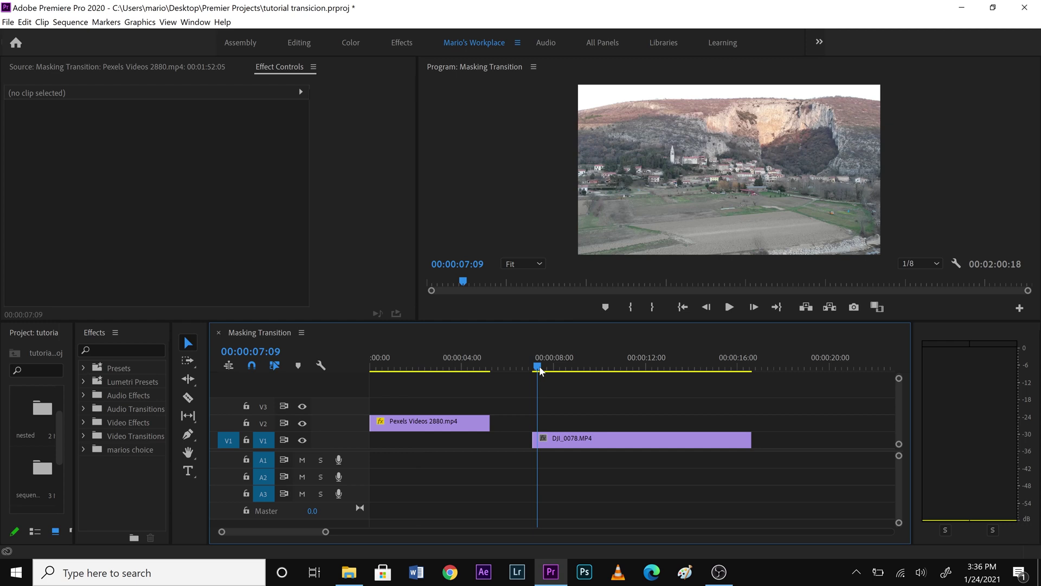
key("space")
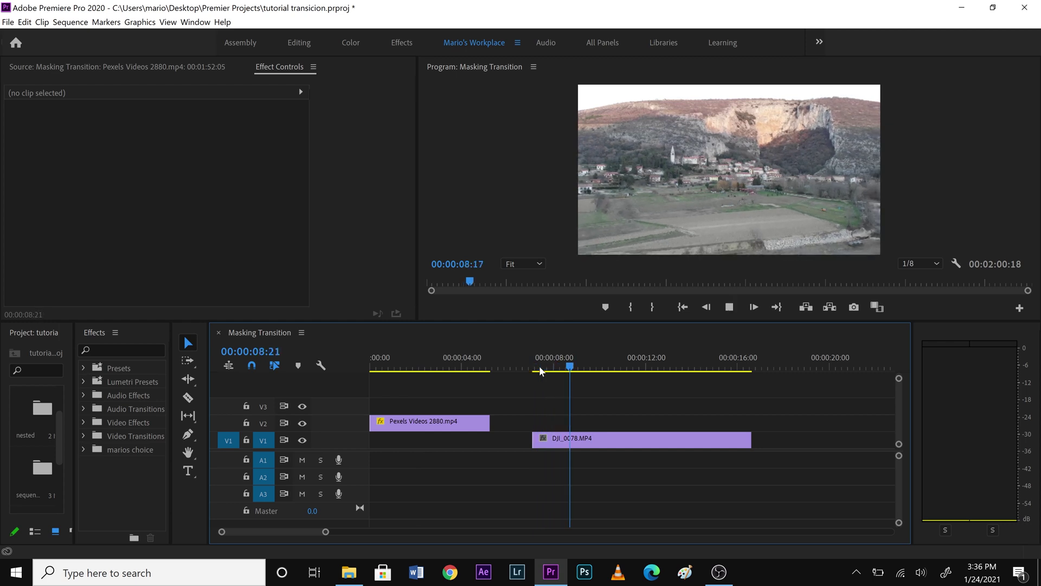
key("space")
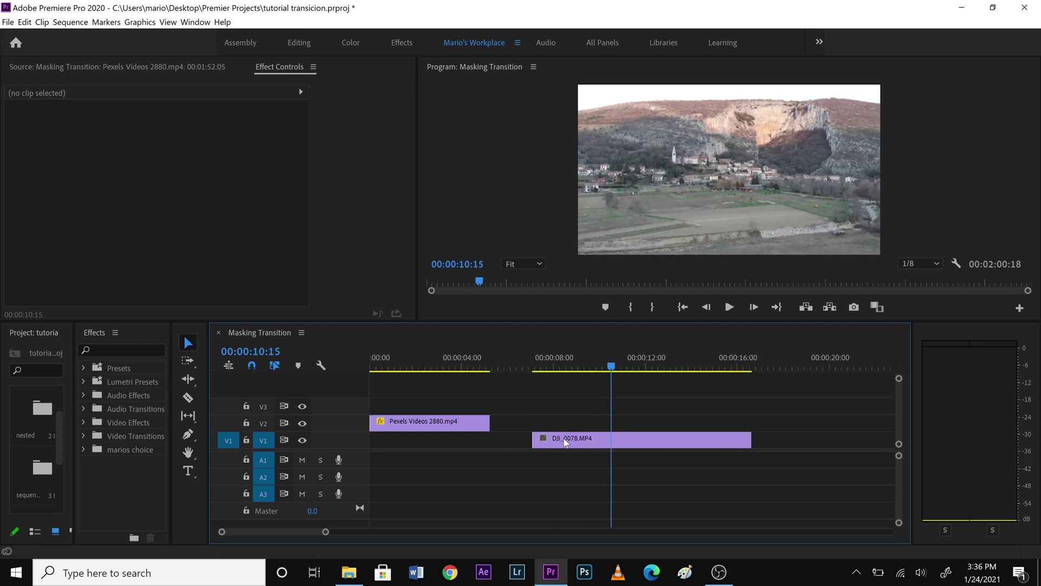
Select the Pexels Videos 2880.mp4 clip and position the playhead at 00:00:01:25, where the pedestrian's legs enter the frame
left_click(402, 360)
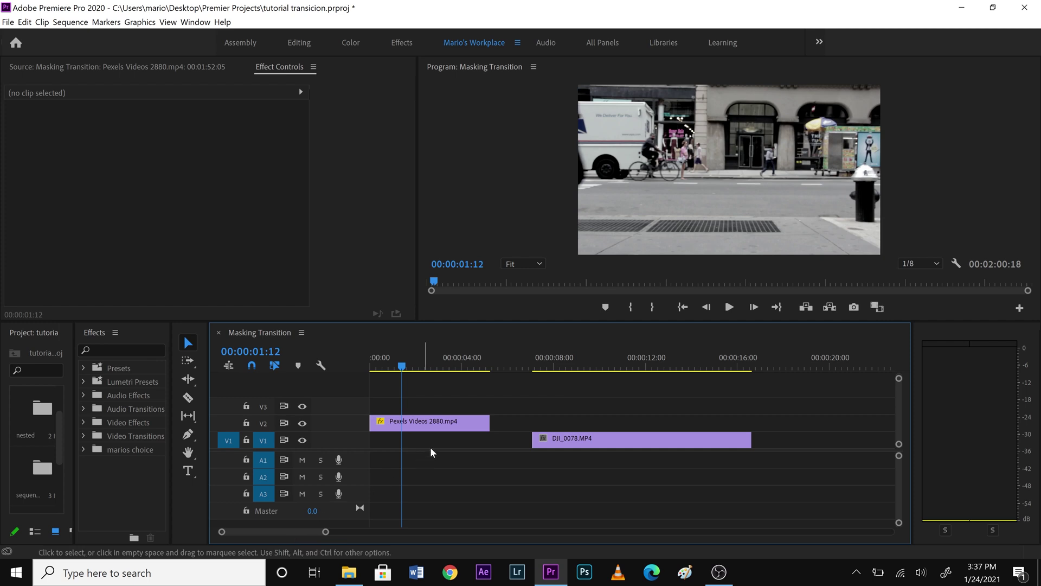
left_click(448, 426)
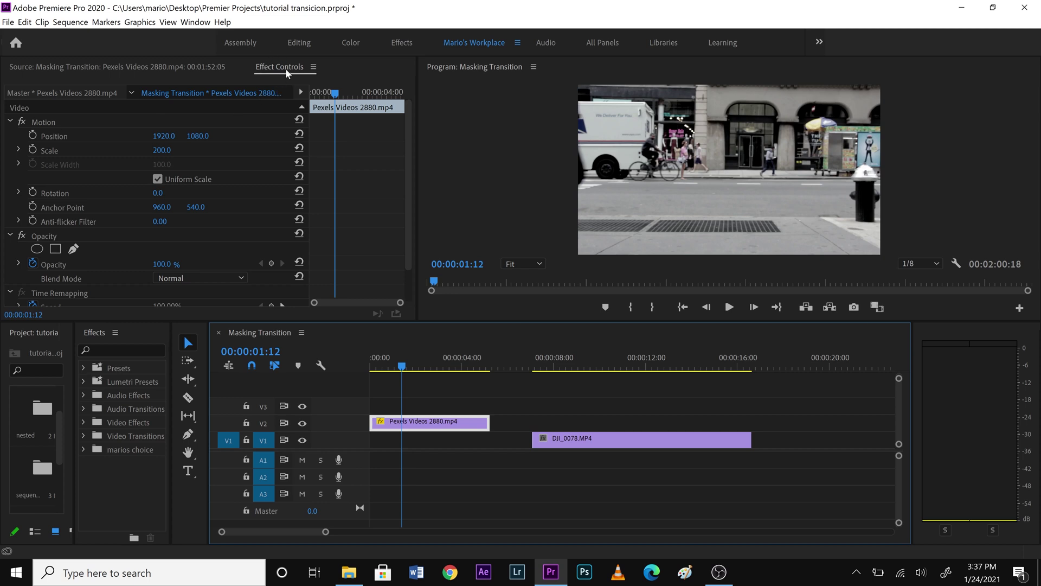
mouse_move(404, 365)
left_mouse_down()
mouse_move(378, 369)
mouse_move(412, 370)
left_mouse_up()
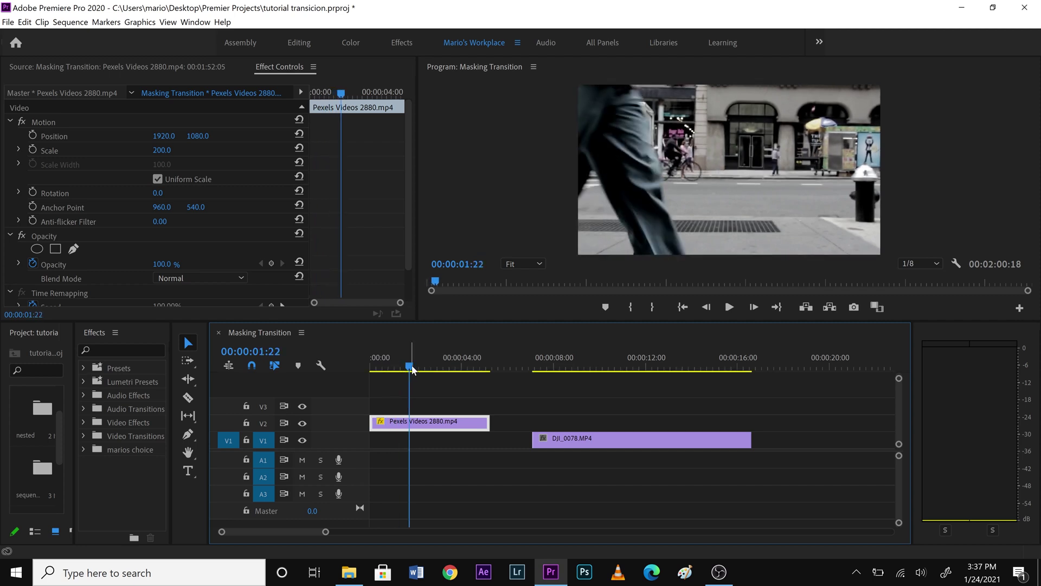
key("Right")
key("Right")
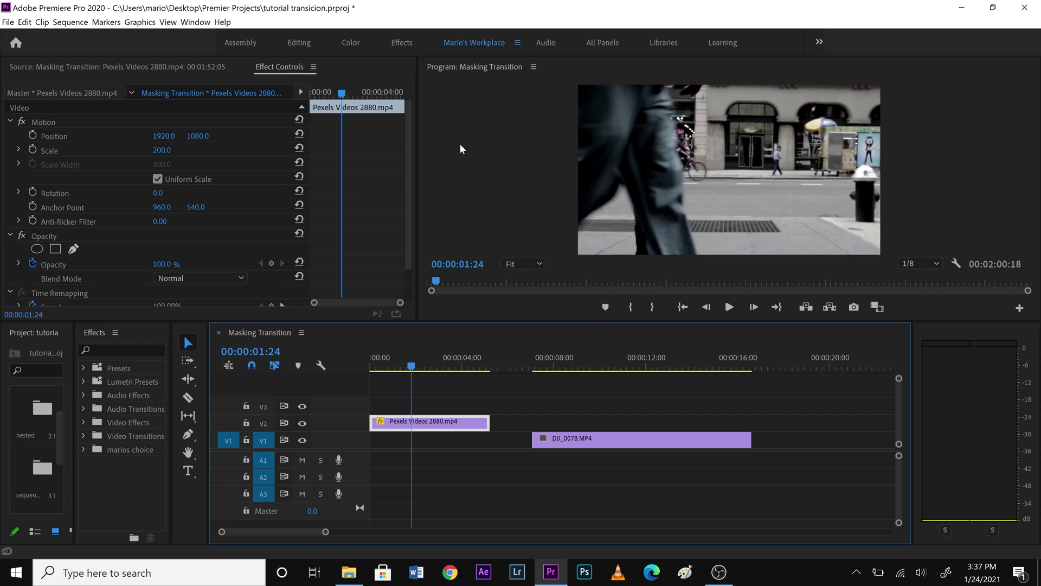
key("Right")
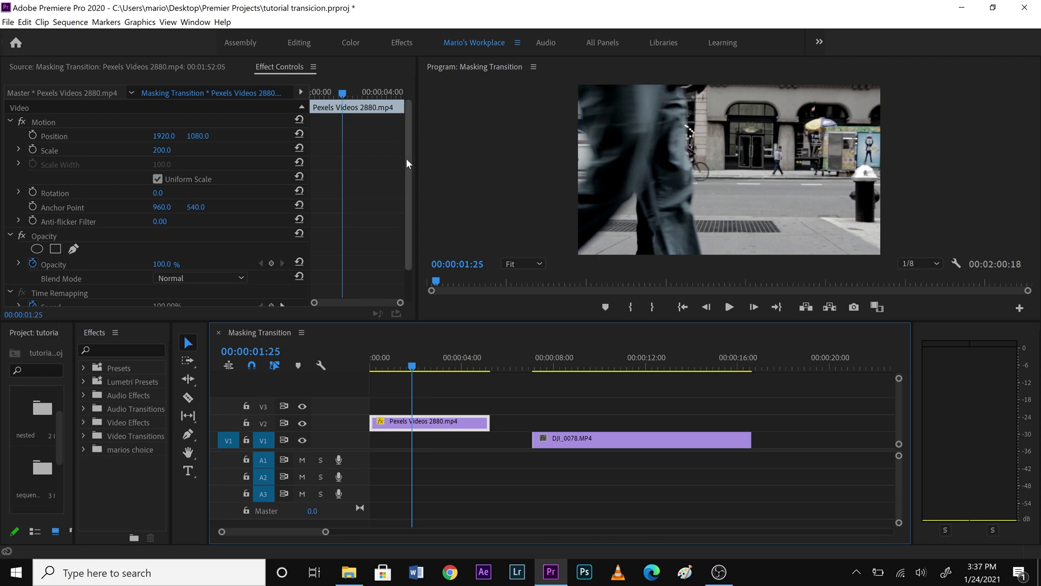
Draw a closed freeform Opacity mask around the street area behind the pedestrian's leg, extending its outer edge beyond the frame with a curve
left_click_drag(408, 170, 407, 207)
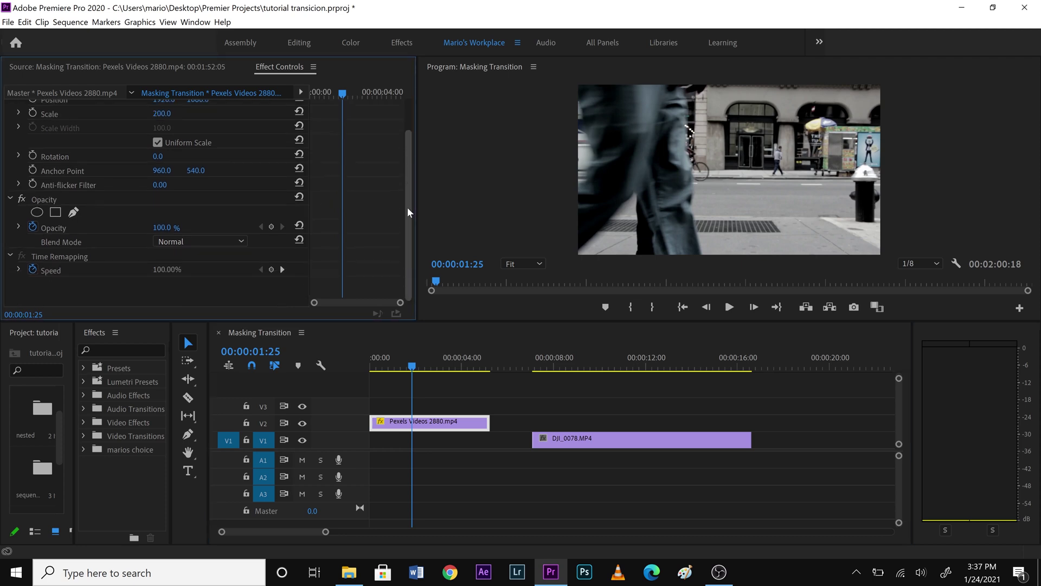
left_click(73, 213)
left_click(74, 213)
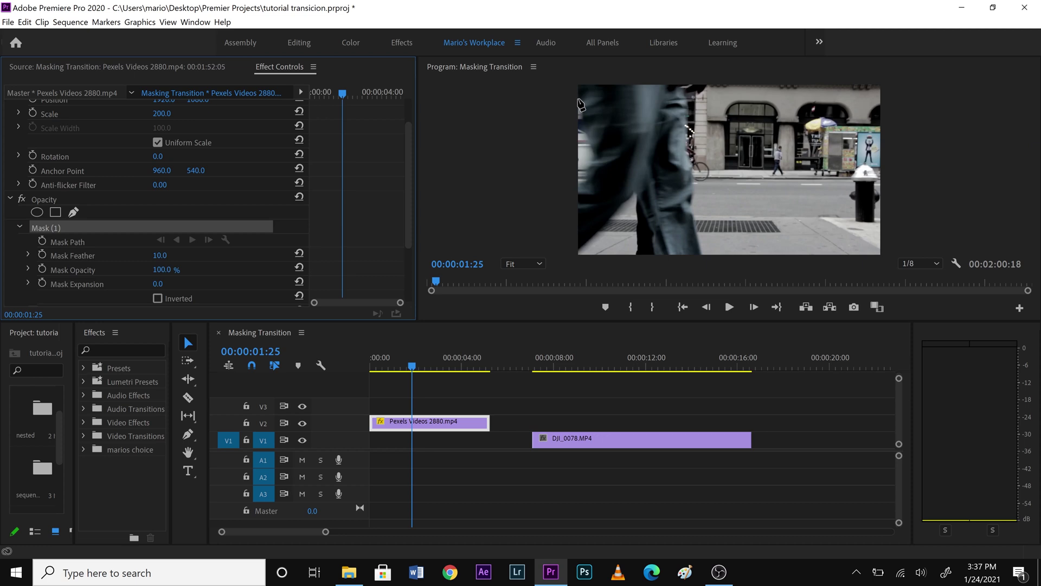
left_click(578, 100)
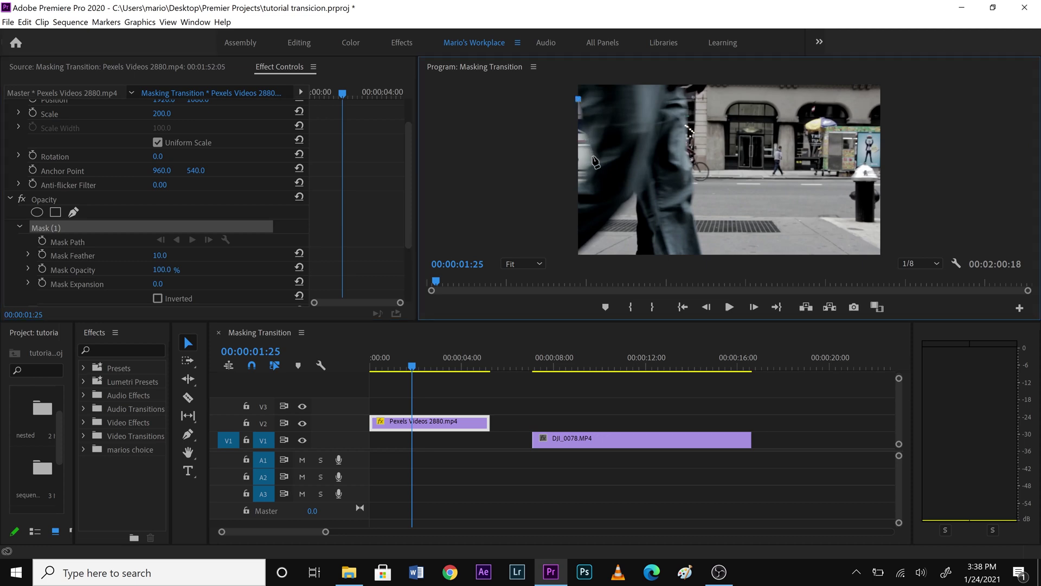
left_click(595, 156)
left_click(586, 170)
left_click(586, 181)
left_click(498, 237)
left_click_drag(498, 237, 560, 198)
left_click(579, 100)
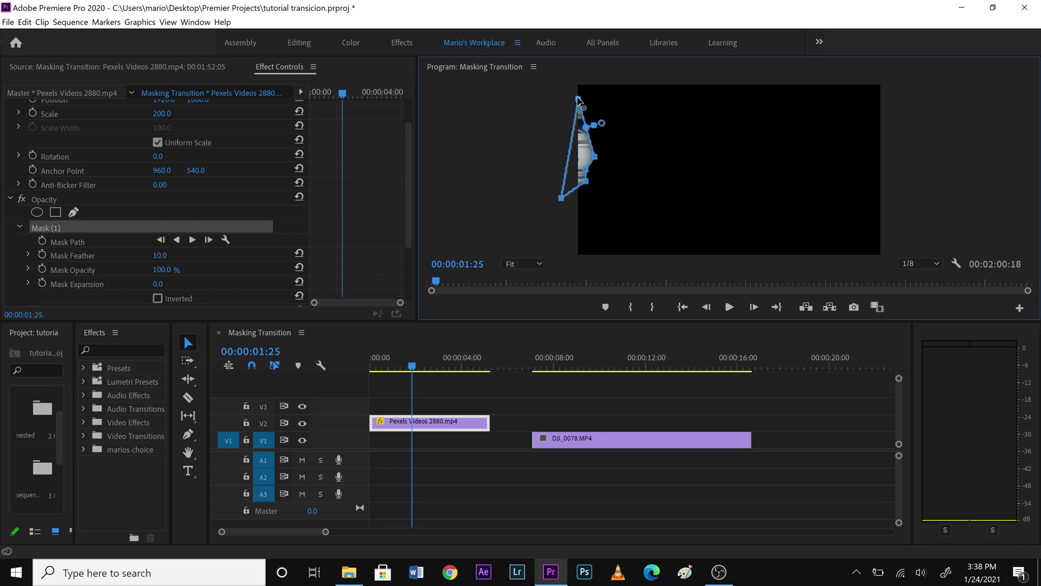
left_click_drag(579, 101, 550, 95)
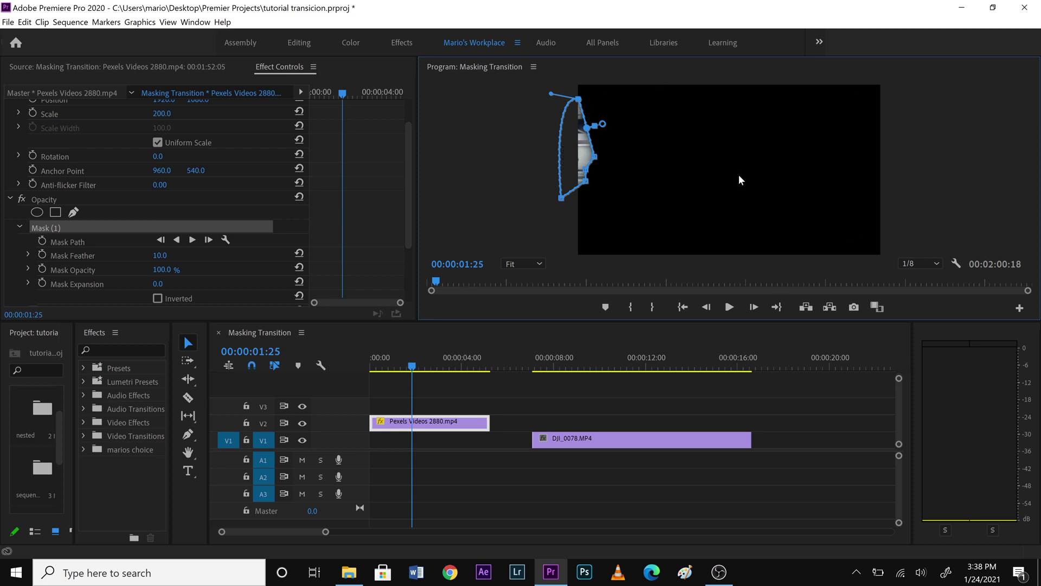
Invert the mask and enable Mask Path keyframing at 00:00:01:25, keeping the mask selected
left_click(157, 299)
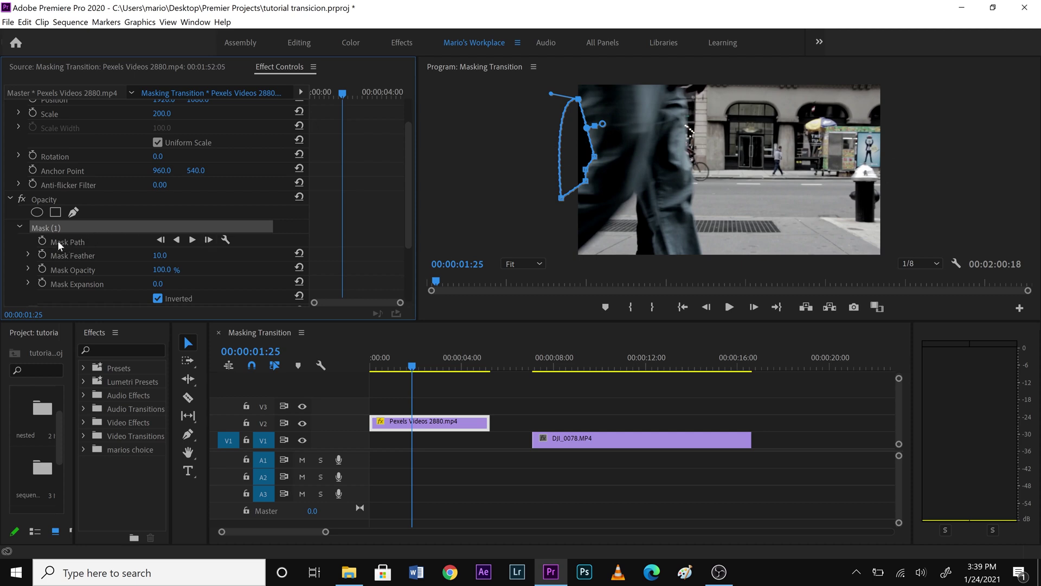
left_click(42, 241)
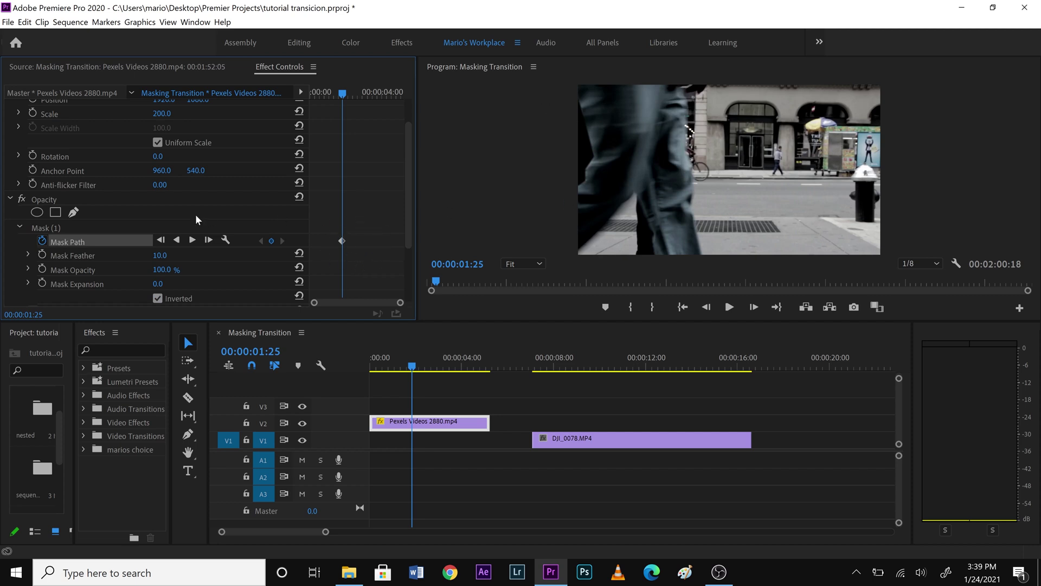
left_click(37, 228)
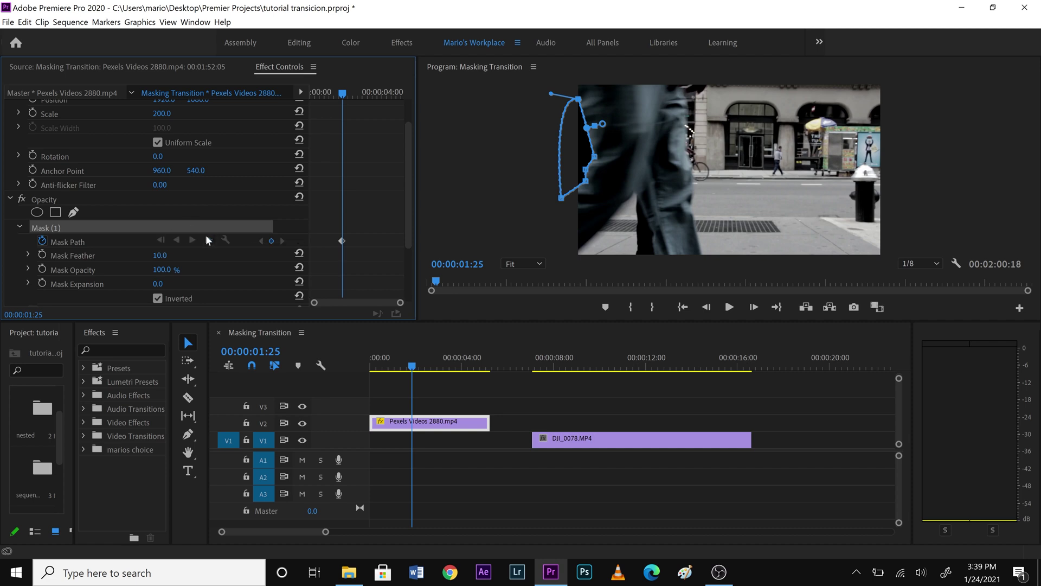
Track the mask forward to 00:00:01:26 and reshape it along the pedestrian's trailing leg, pulling the outer points beyond the frame
left_click(208, 239)
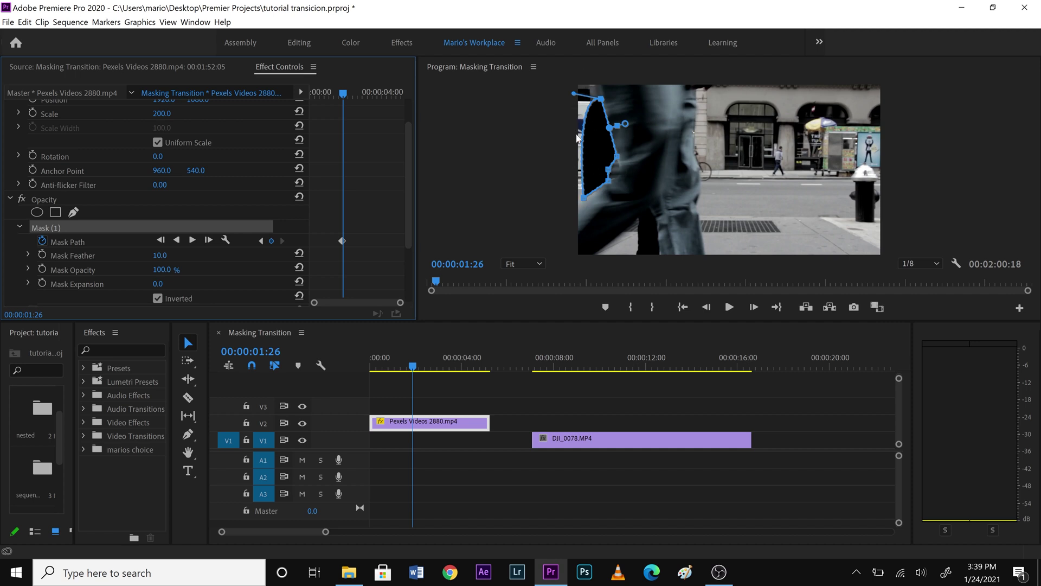
left_click(597, 114)
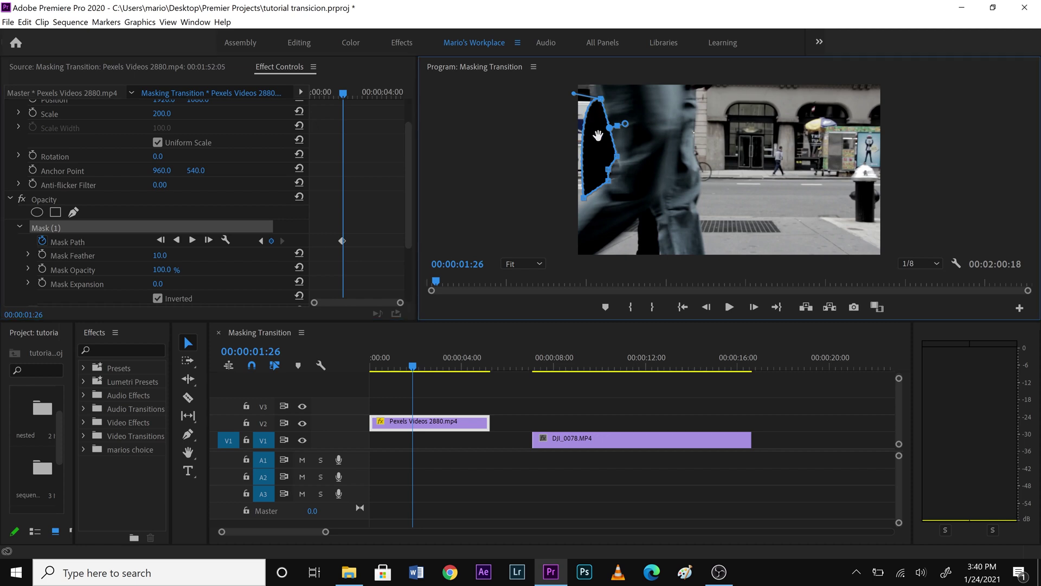
mouse_move(598, 136)
left_mouse_down()
mouse_move(584, 136)
mouse_move(601, 138)
mouse_move(586, 131)
mouse_move(590, 119)
left_mouse_up()
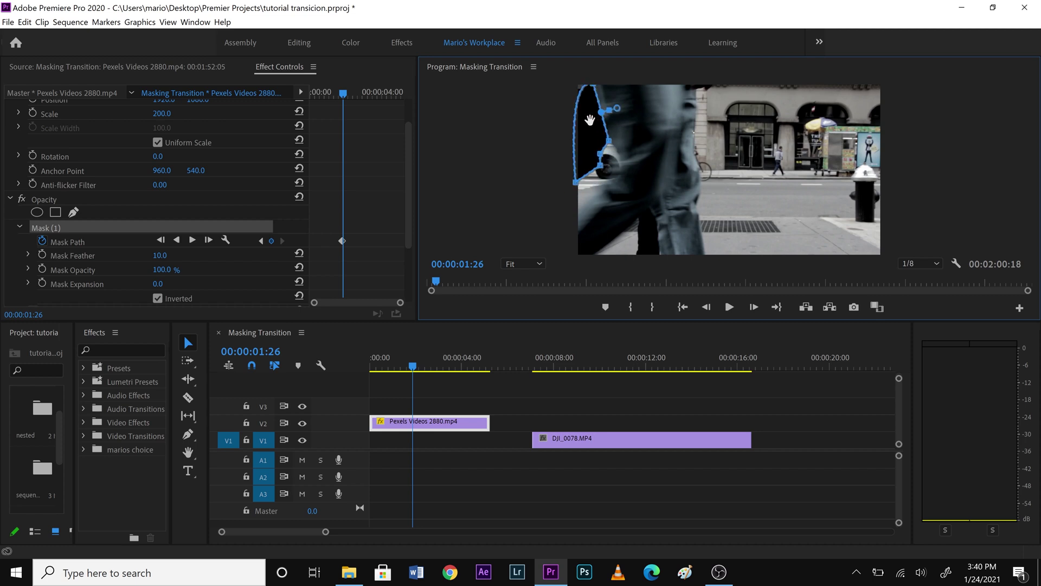
left_click_drag(613, 156, 620, 156)
left_click_drag(600, 153, 595, 187)
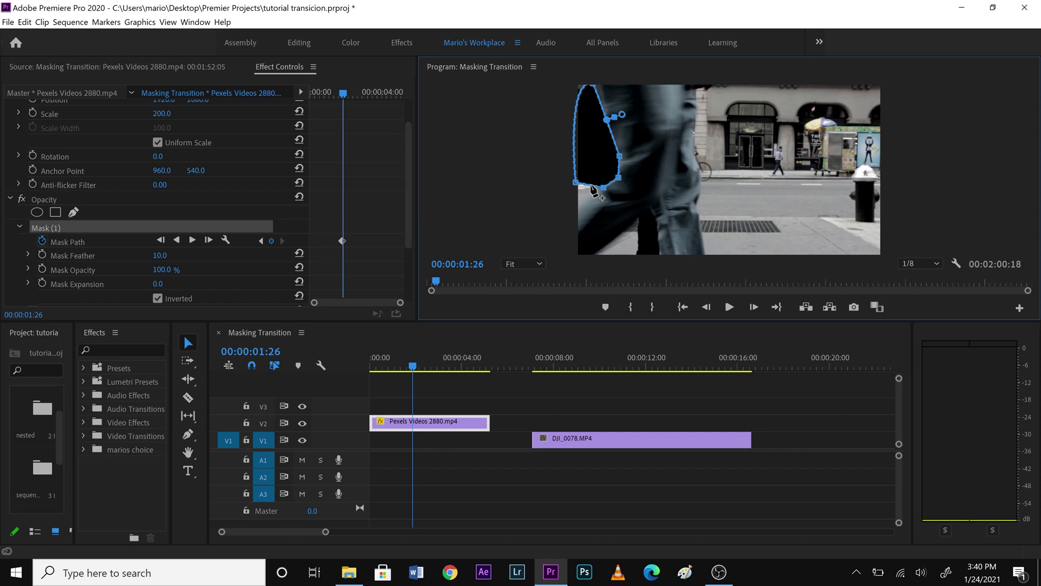
left_click_drag(591, 186, 558, 232)
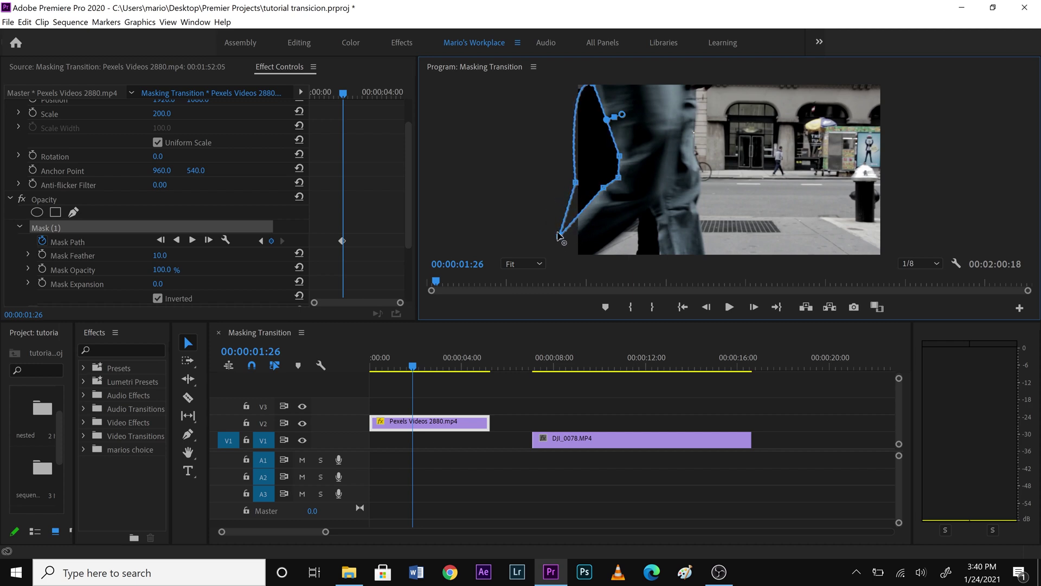
left_click_drag(576, 184, 498, 171)
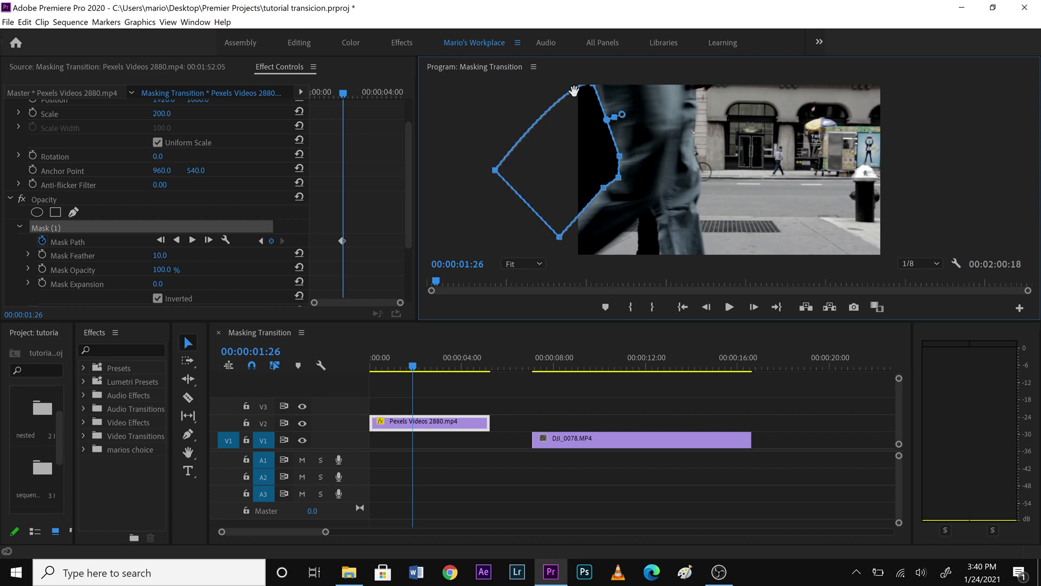
left_click_drag(574, 91, 549, 58)
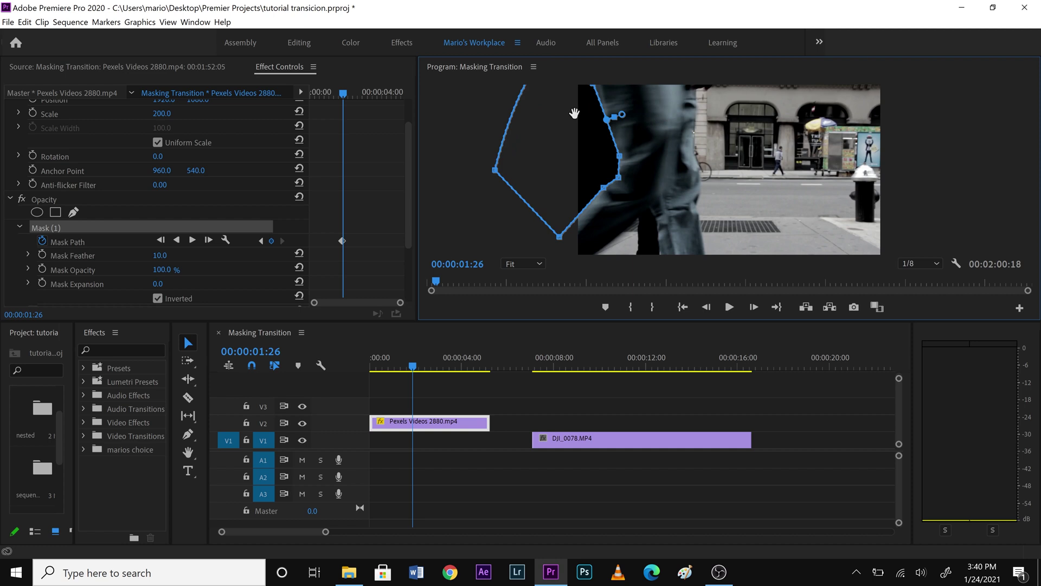
Advance the mask to 00:00:01:28, shift it toward the pedestrian, and fit its points to the trailing edge of the leg
left_click(208, 239)
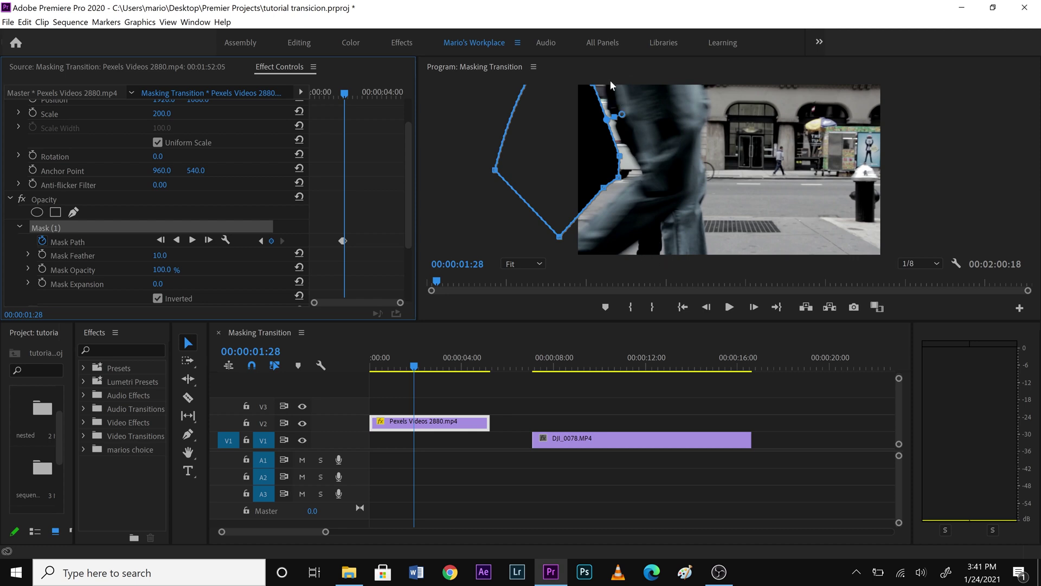
left_click_drag(579, 140, 596, 138)
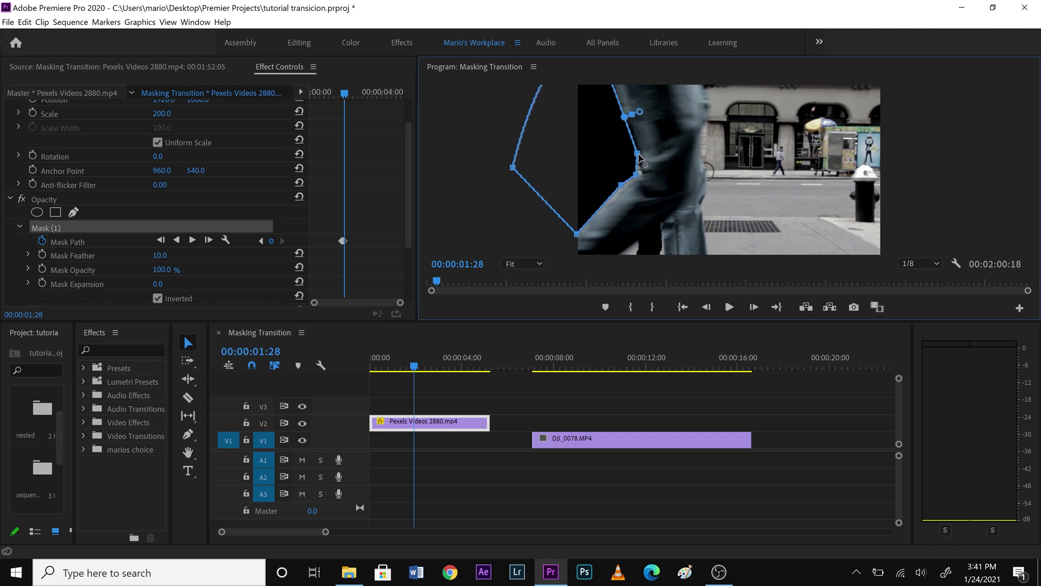
mouse_move(639, 158)
left_mouse_down()
mouse_move(629, 158)
mouse_move(638, 153)
left_mouse_up()
left_click_drag(636, 175, 622, 191)
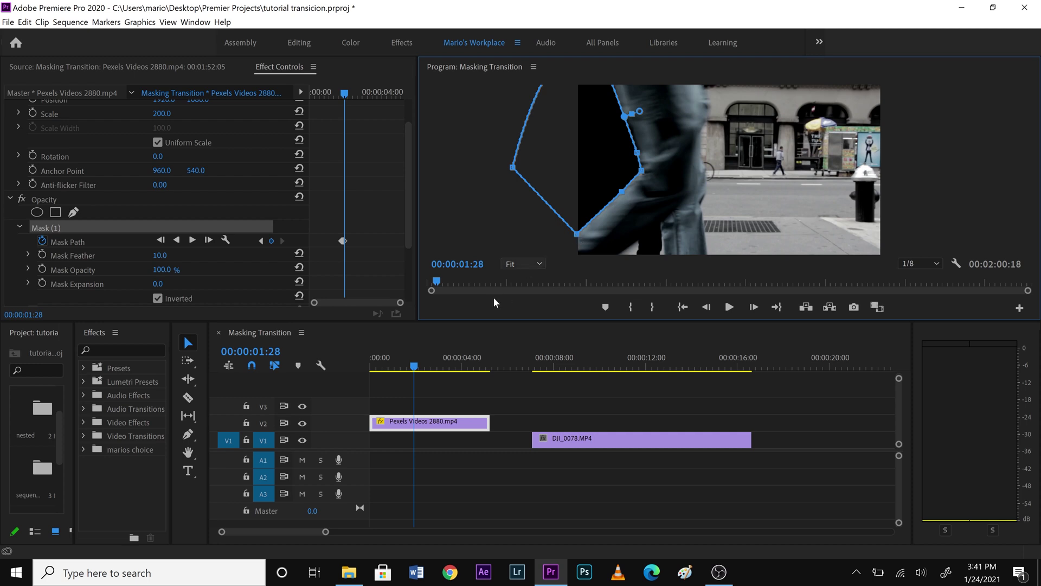
Examine the keyframed mask from 00:00:02:14 to 00:00:02:19, its feather and expansion settings, and its edge at 00:00:02:05
key("Right")
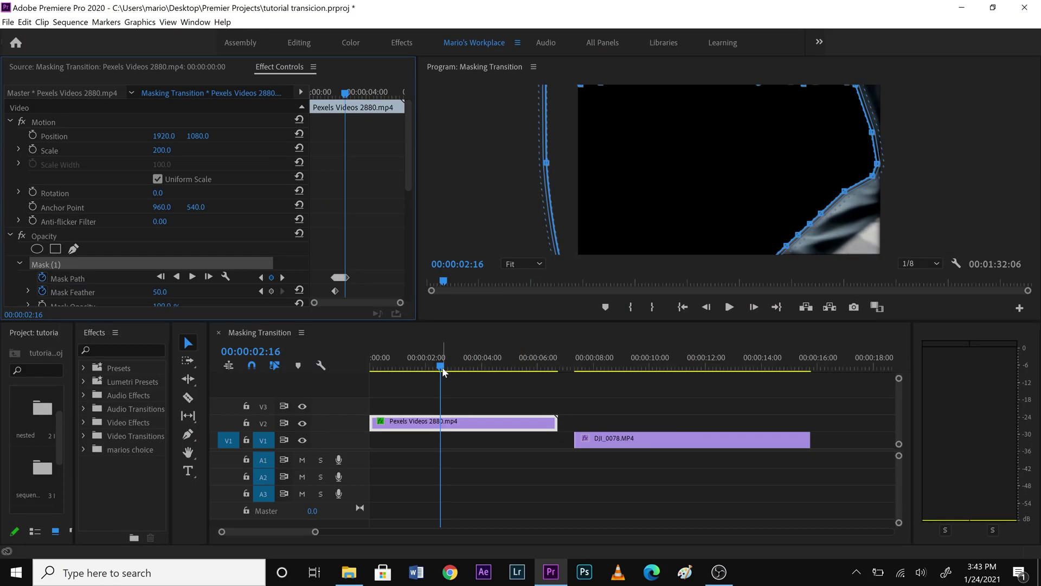
key("Left")
key("Left")
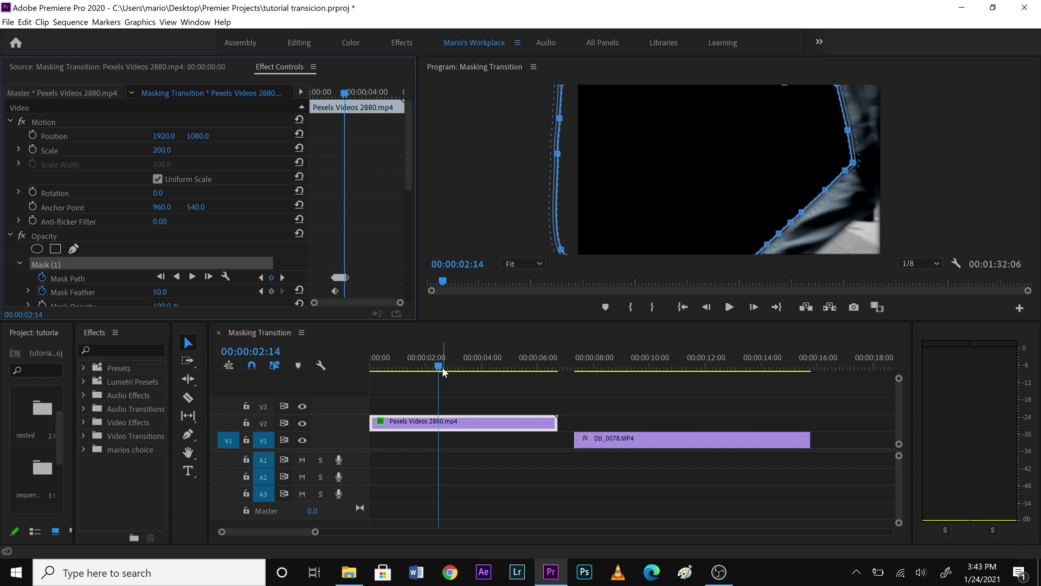
key("Right")
key("Right")
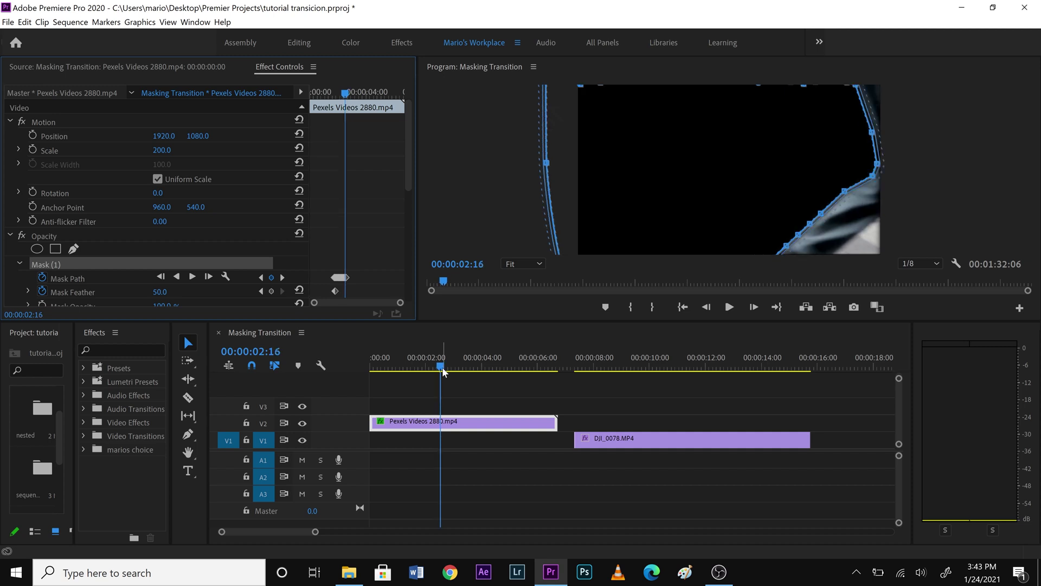
key("Right")
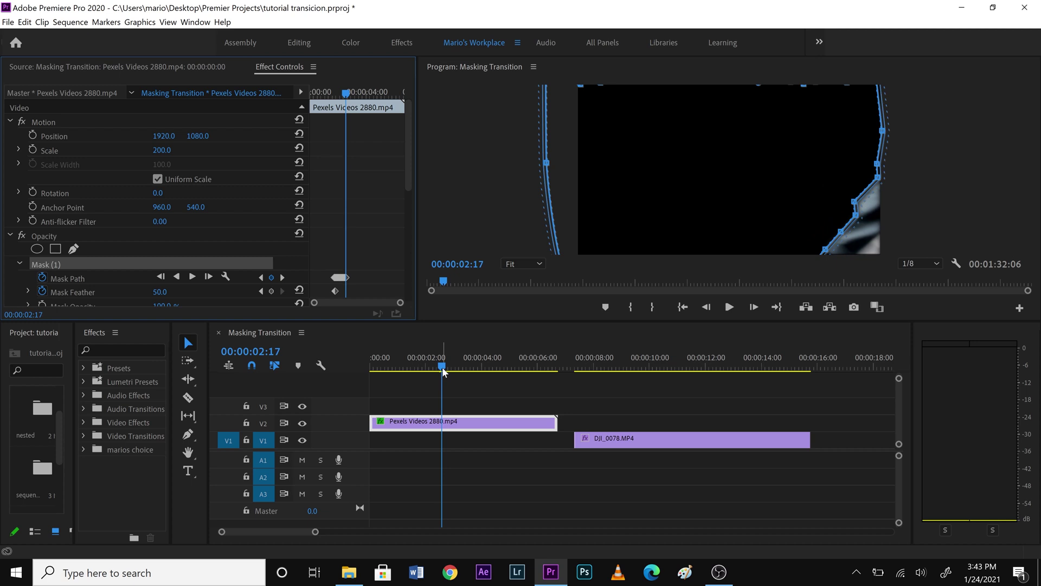
key("Right")
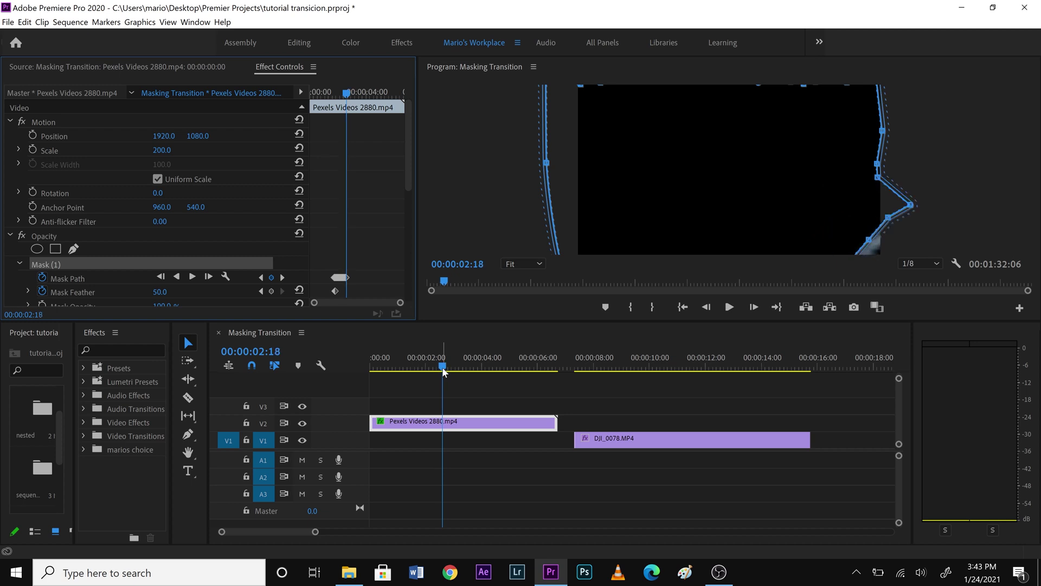
key("Right")
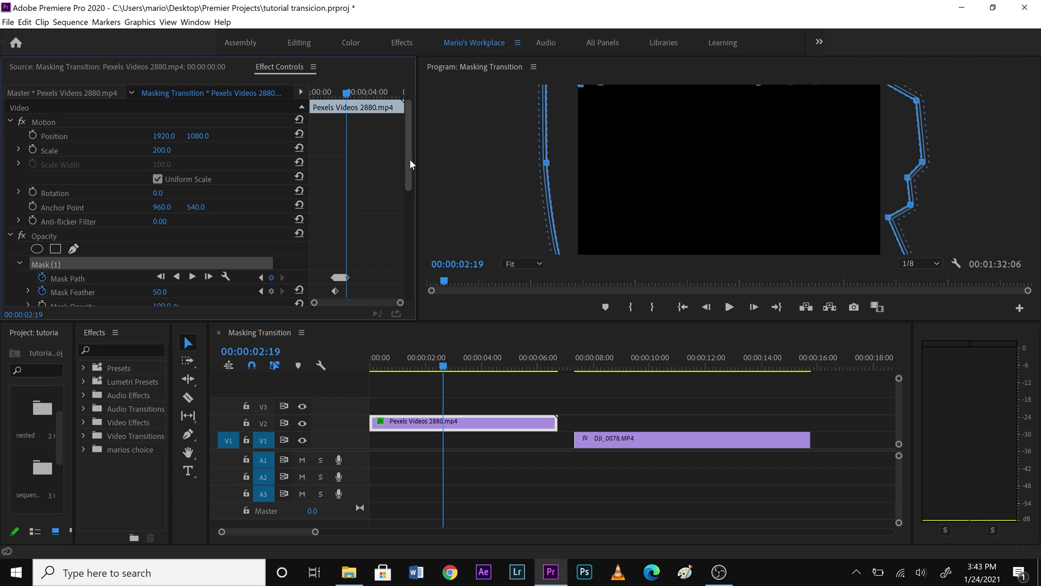
left_click_drag(409, 159, 407, 215)
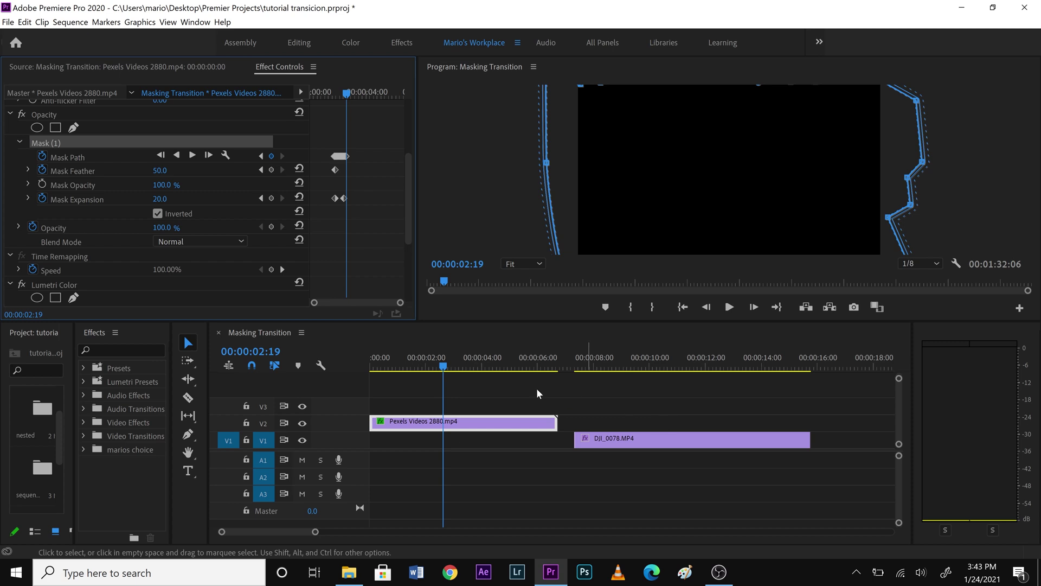
left_click(452, 366)
left_click(432, 365)
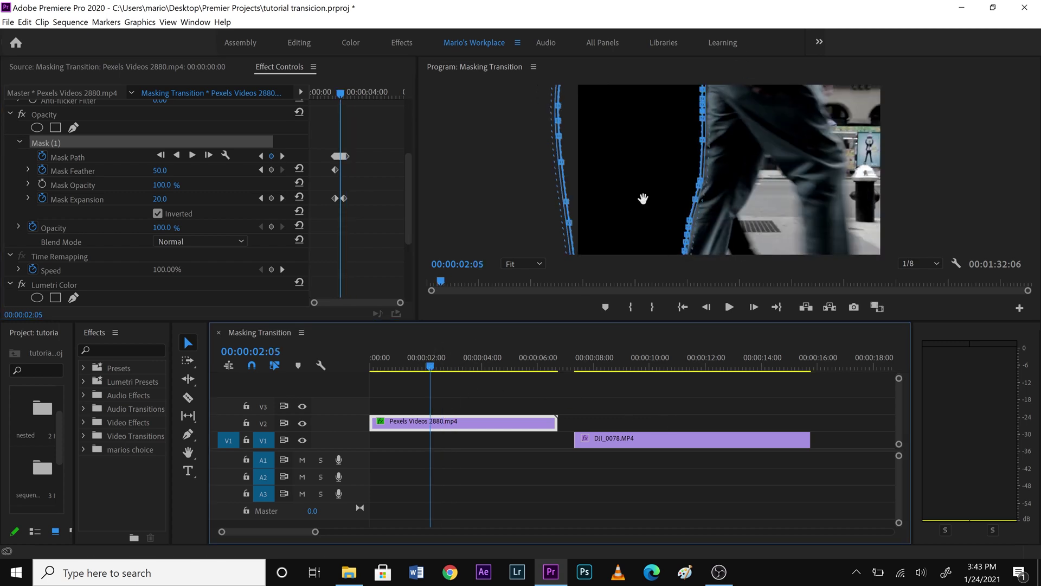
left_click(161, 171)
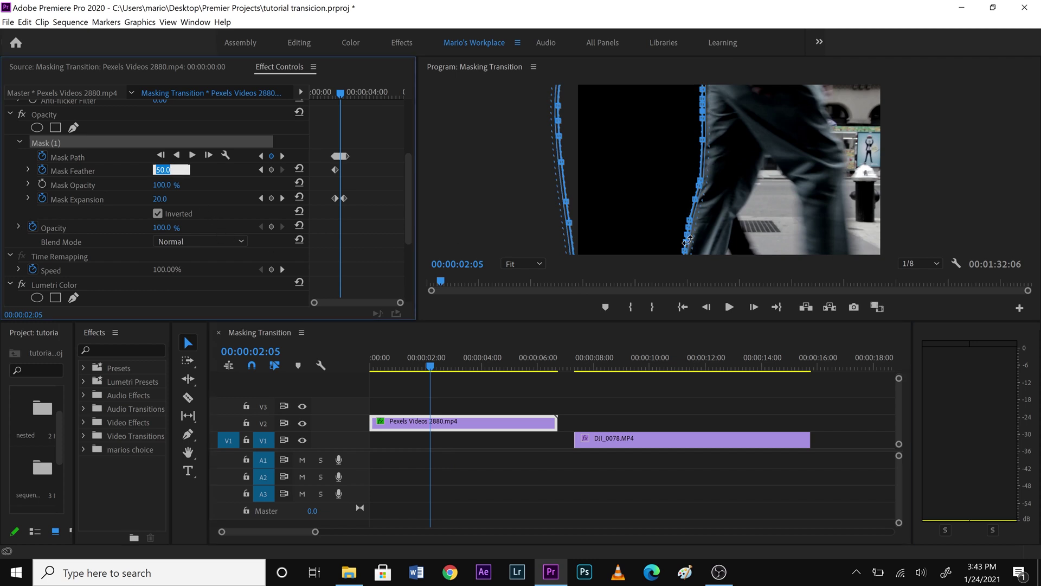
left_click(528, 389)
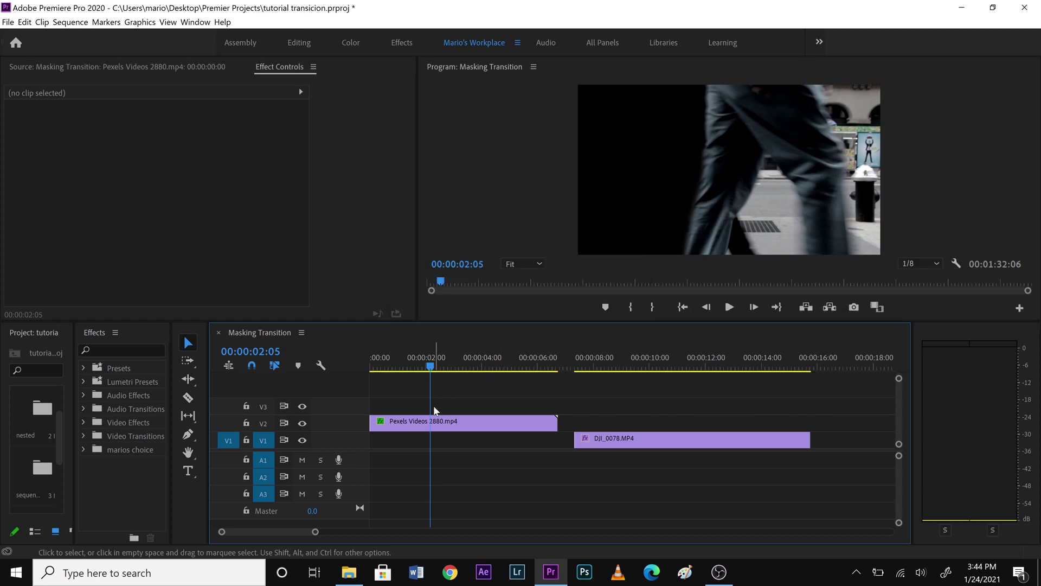
Try larger Mask Expansion values on the Pexels clip's opacity mask at 00:00:02:05, starting at 30 and raising it gradually to 48
left_click(439, 423)
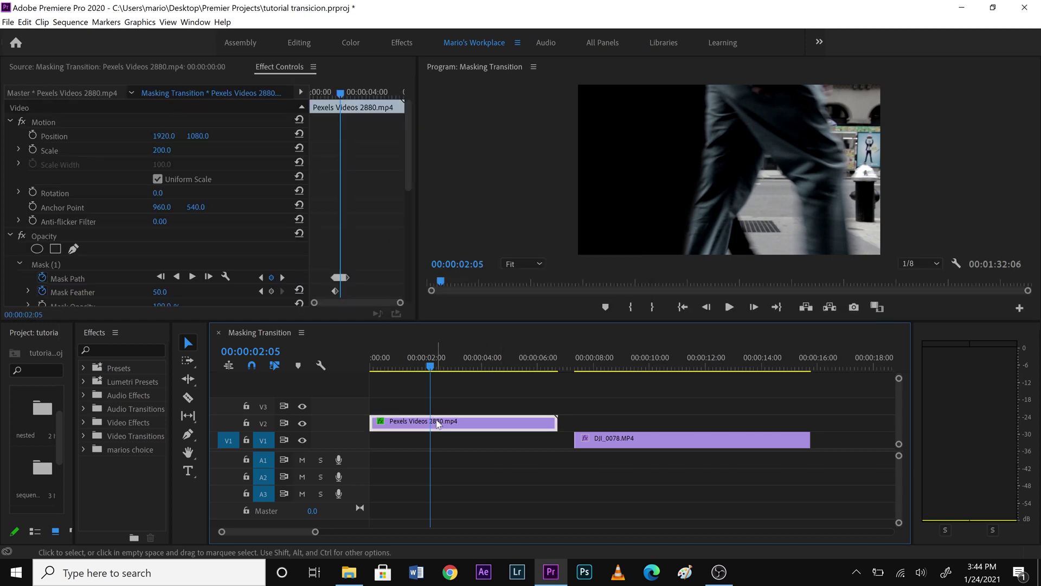
left_click(409, 179)
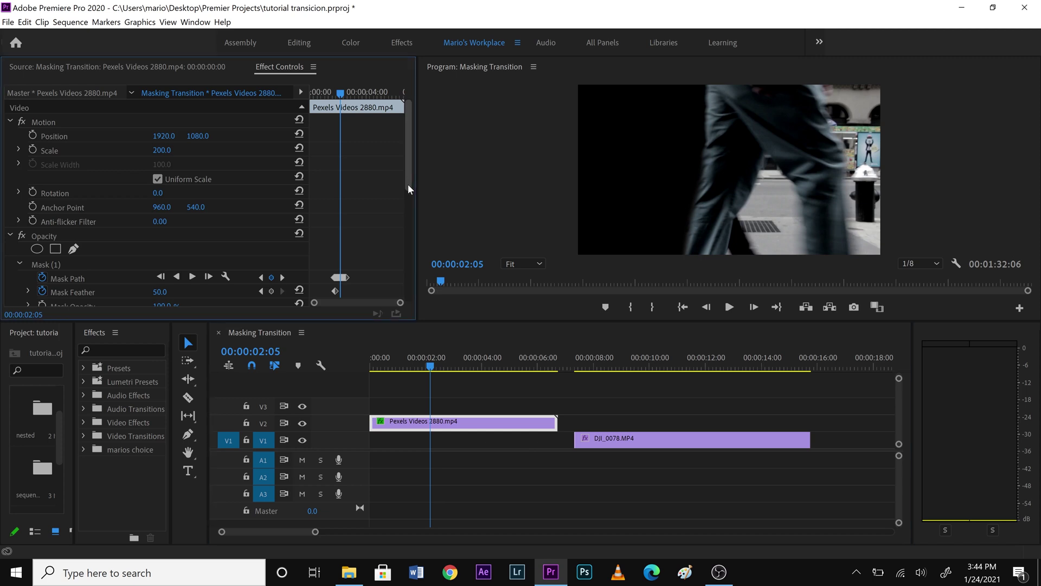
left_click_drag(408, 178, 408, 211)
left_click(38, 161)
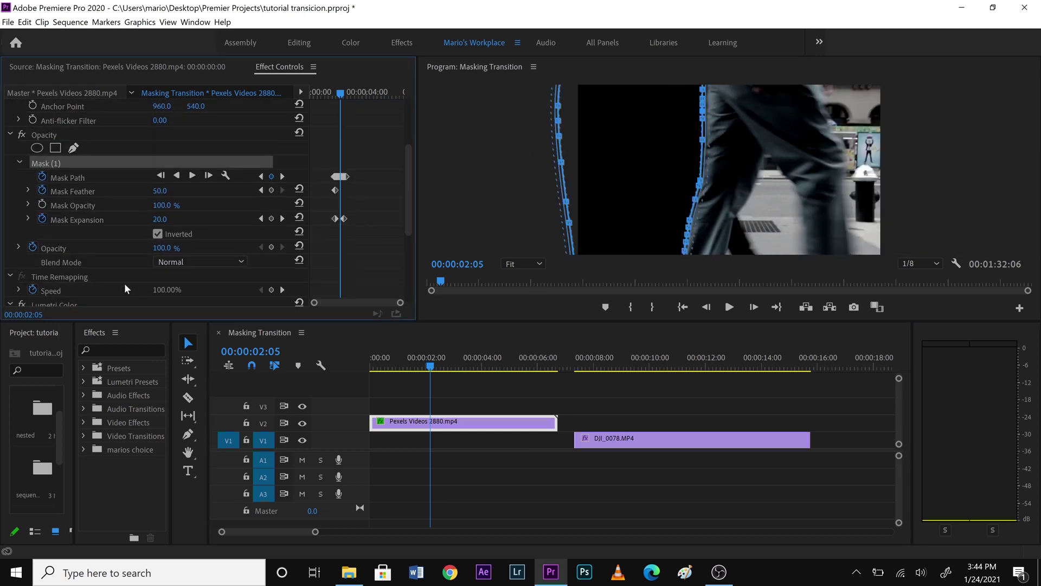
left_click(171, 215)
type("30")
key("Return")
key("Up")
key("Up")
key("Up")
key("Up")
key("Up")
key("Up")
key("Up")
key("Up")
key("Up")
key("Up")
key("Up")
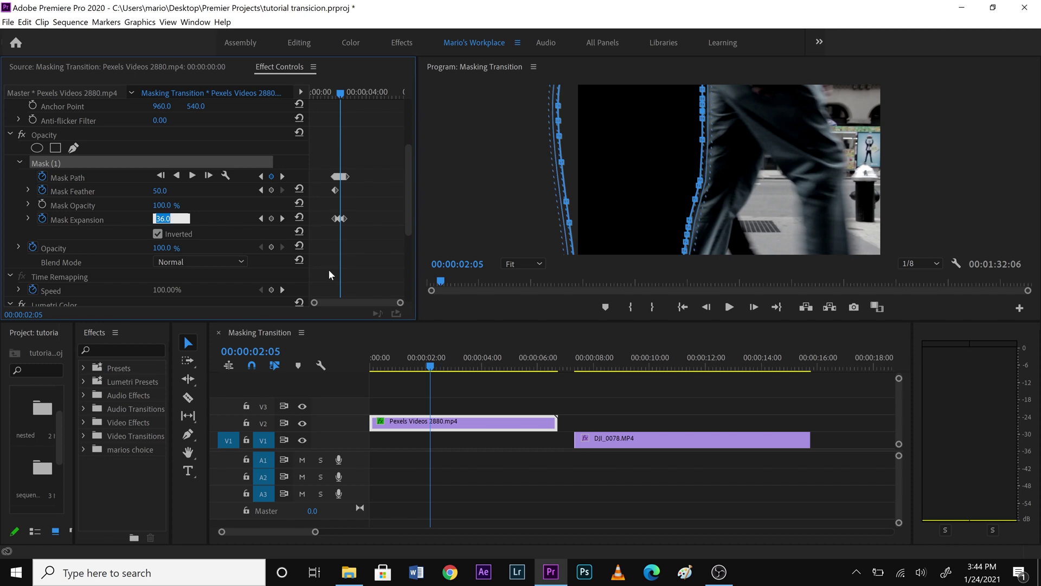
key("Up")
key("Up")
key("Up")
key("Up")
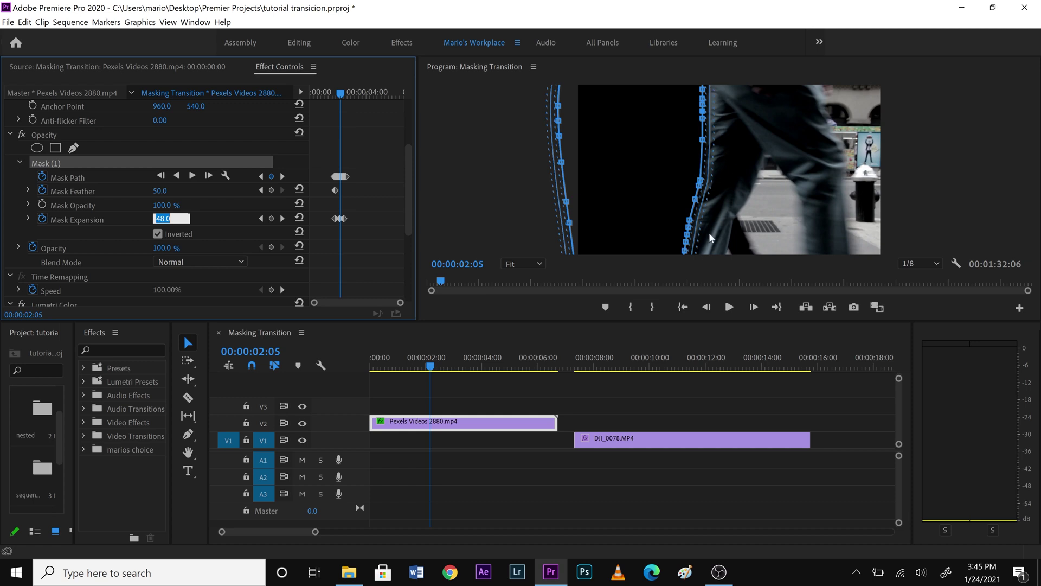
Set the Mask Expansion to 20 at 00:00:02:05 and check the masked leg edge at 00:00:01:29 with the clip deselected
type("20")
key("Return")
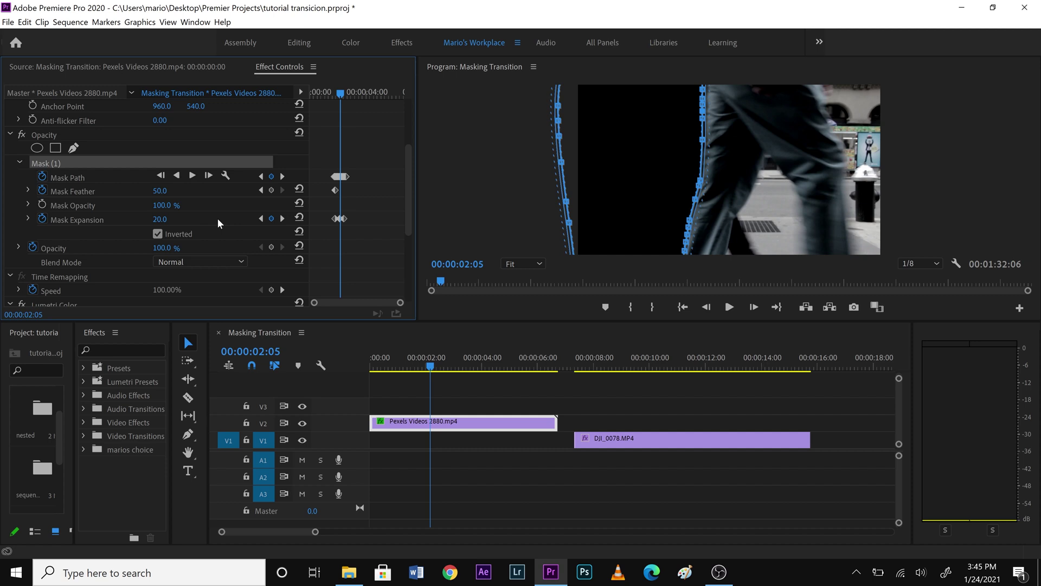
key("space")
left_click_drag(478, 366, 428, 365)
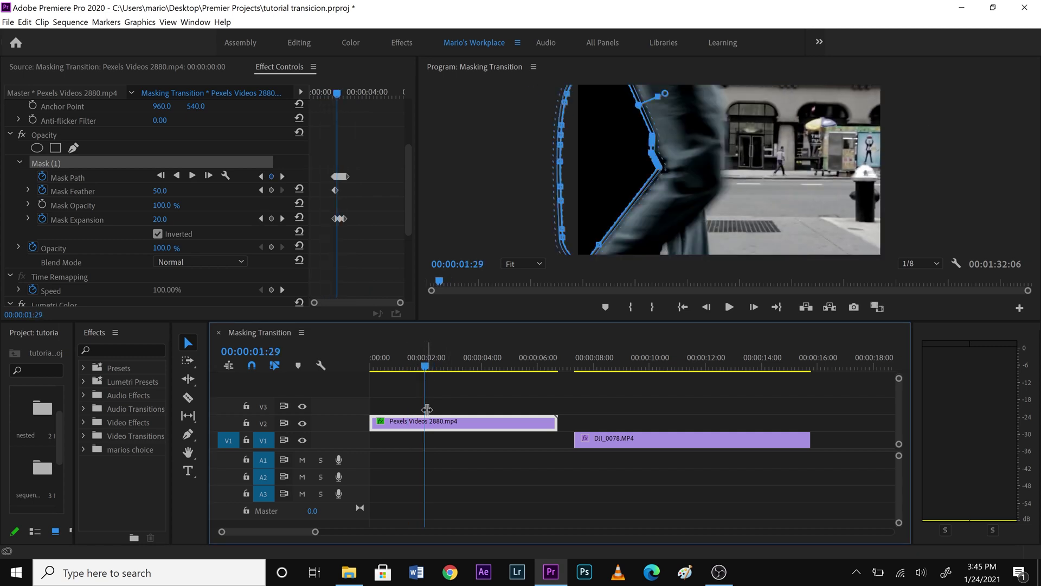
left_click(529, 382)
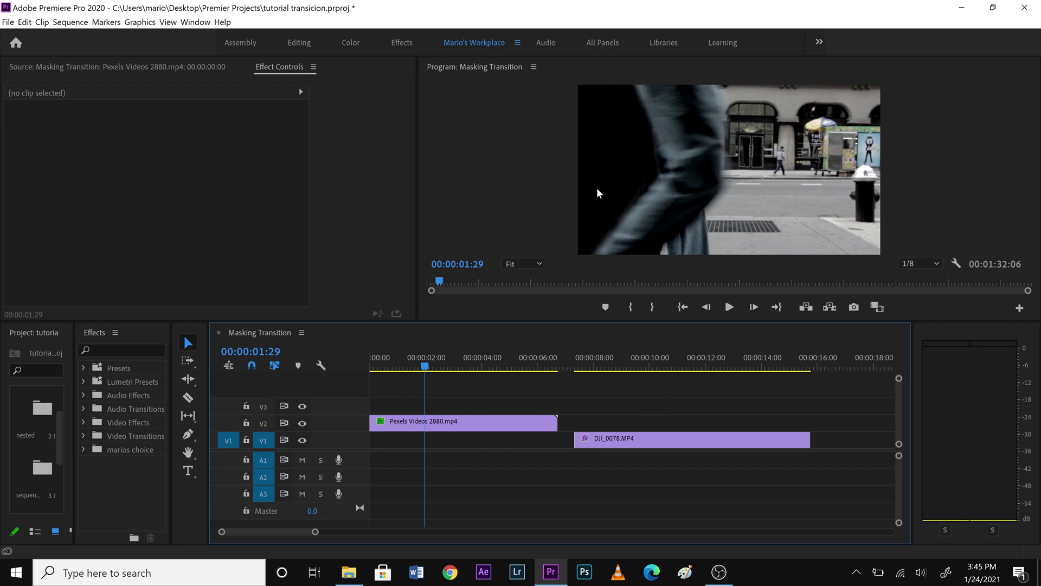
Move the DJI_0078.MP4 clip on V1 to the sequence start beneath the Pexels clip and play the transition from the beginning
left_click(630, 438)
left_click_drag(552, 439, 394, 428)
left_click_drag(402, 366, 319, 374)
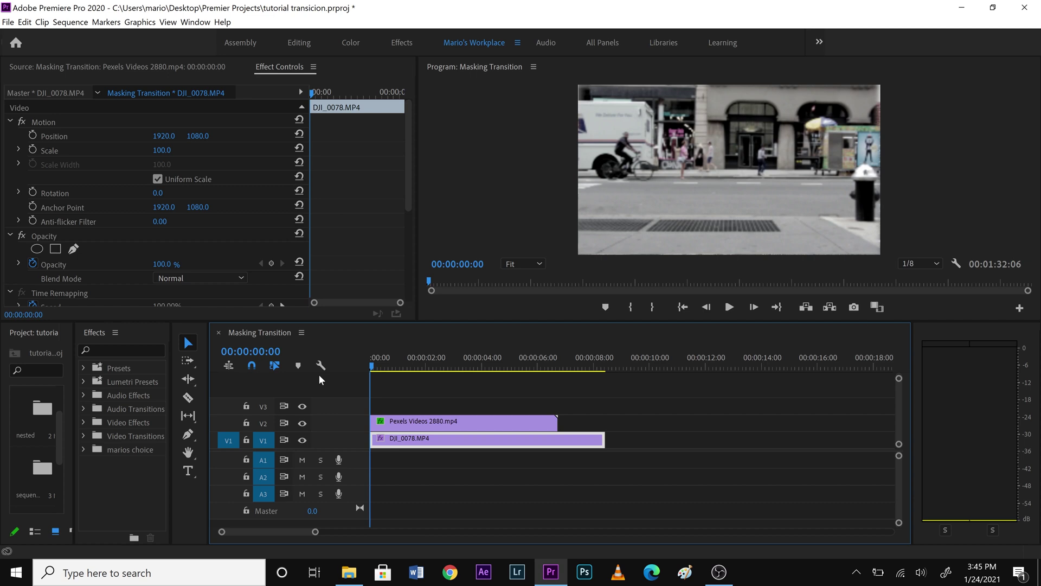
key("space")
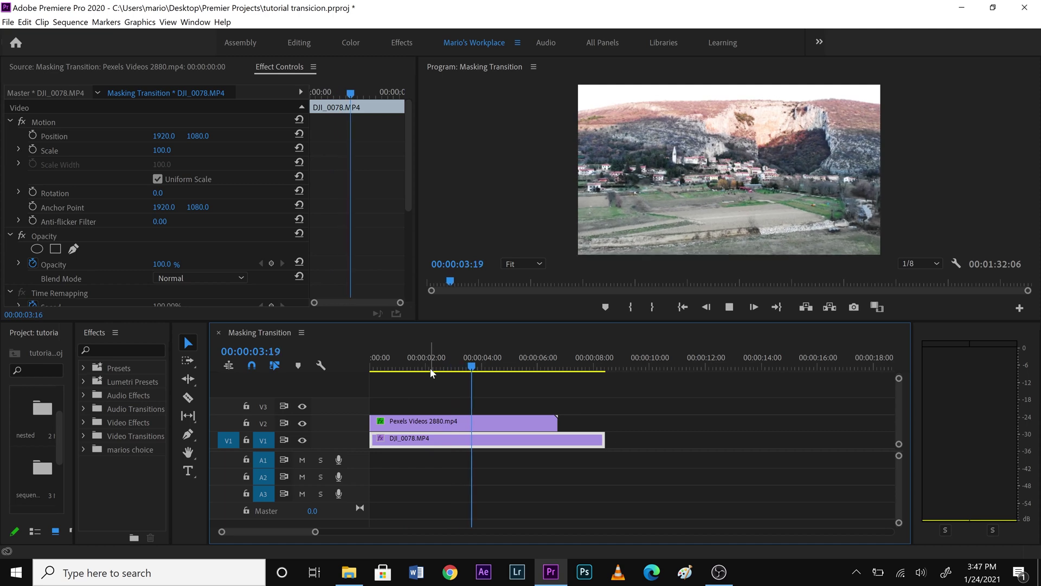
left_click(392, 359)
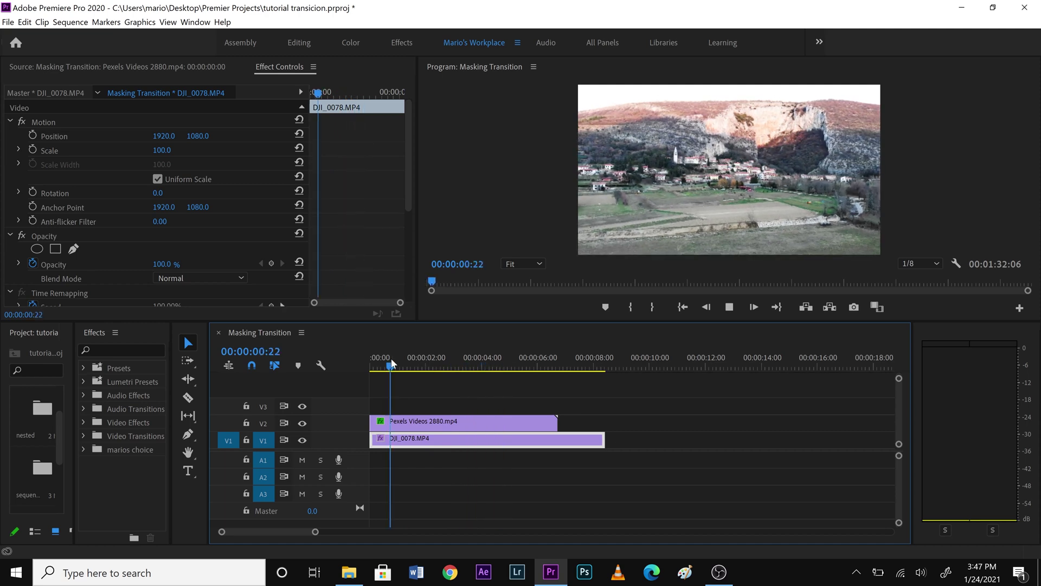